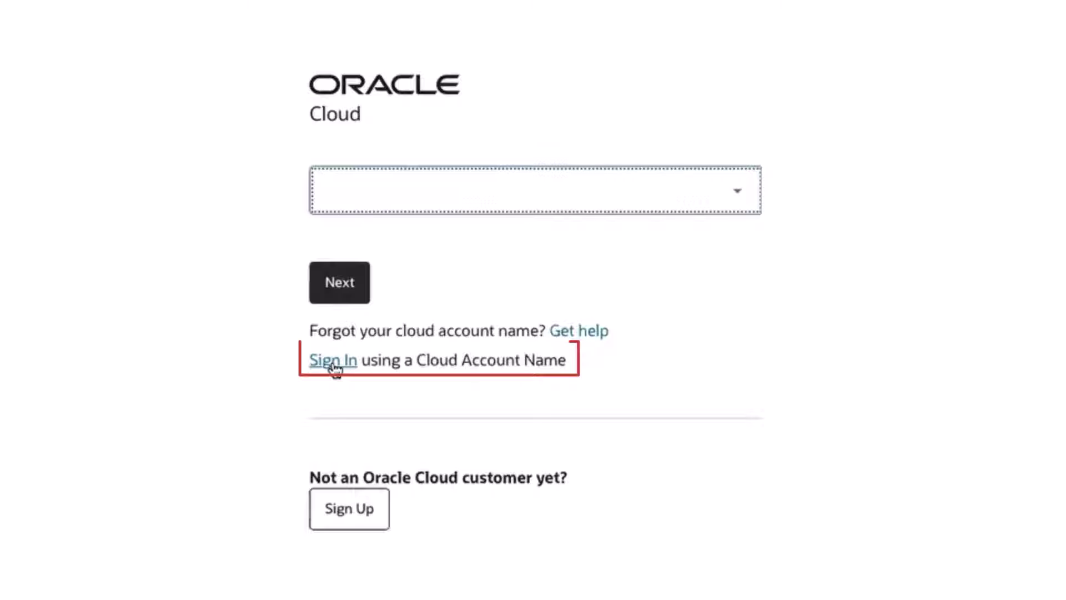
Switch the OCI sign-in to the Cloud Account Name option, bringing up the account-name prompt.
left_click(333, 363)
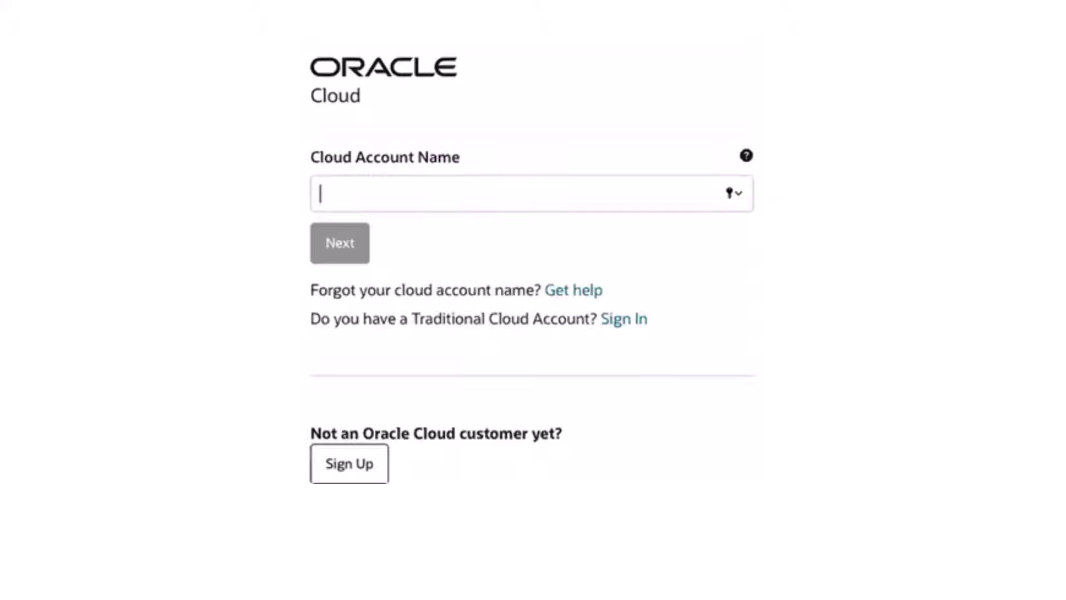